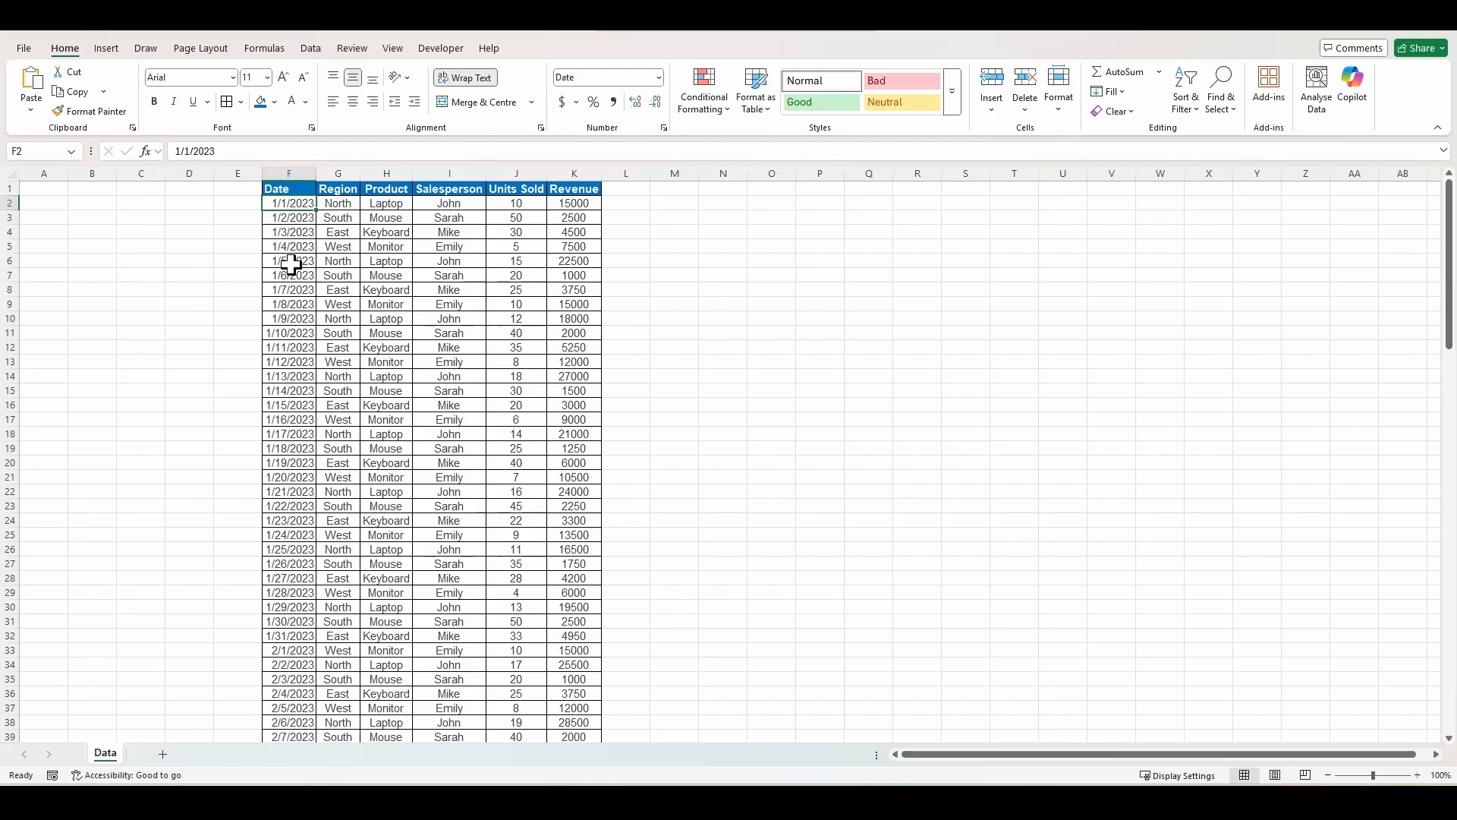
# Create a PivotTable from the sales data range on a new worksheet.
pyautogui.click(106, 49)
pyautogui.click(38, 79)
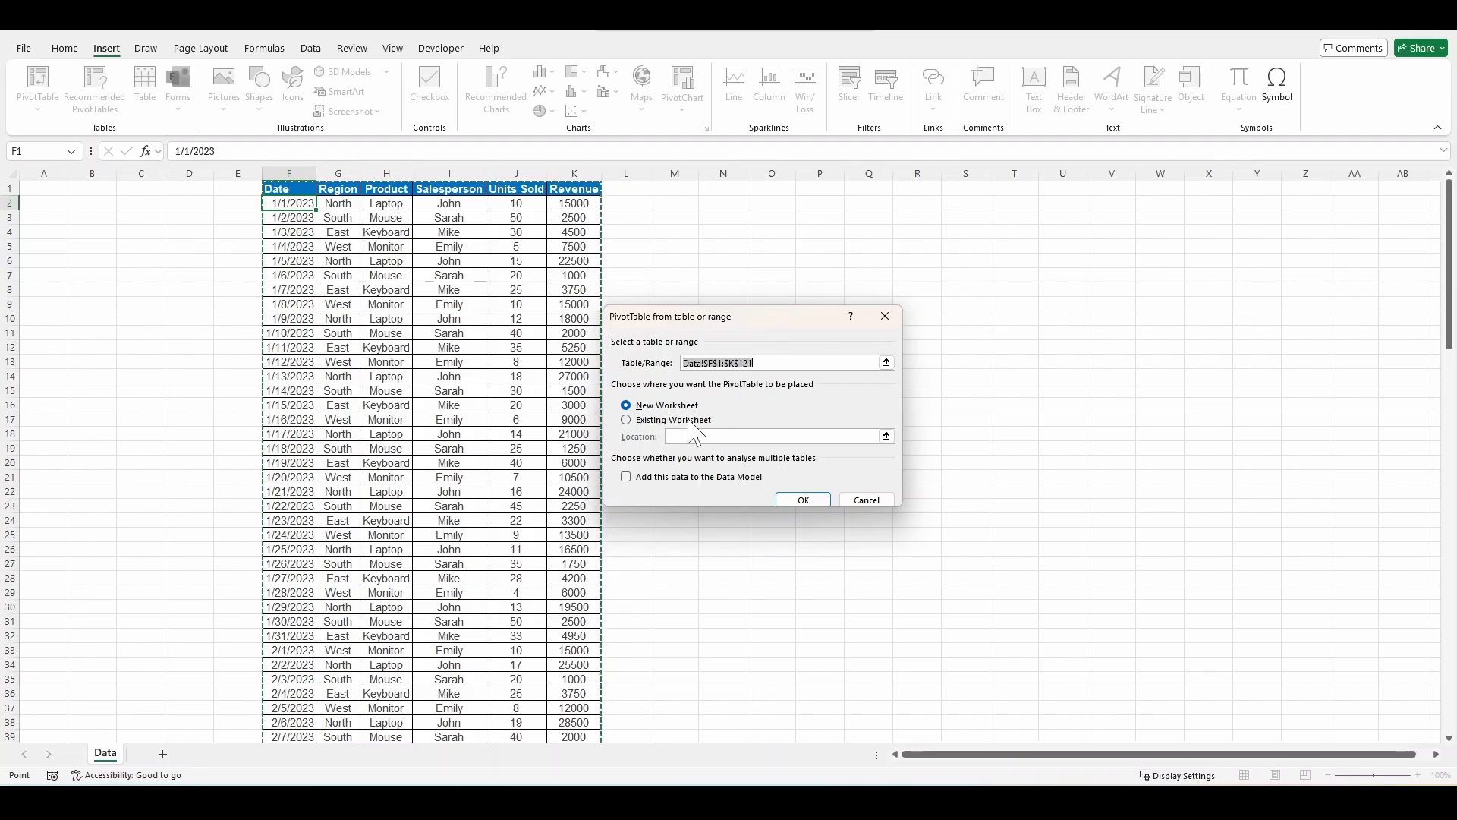
pyautogui.click(803, 499)
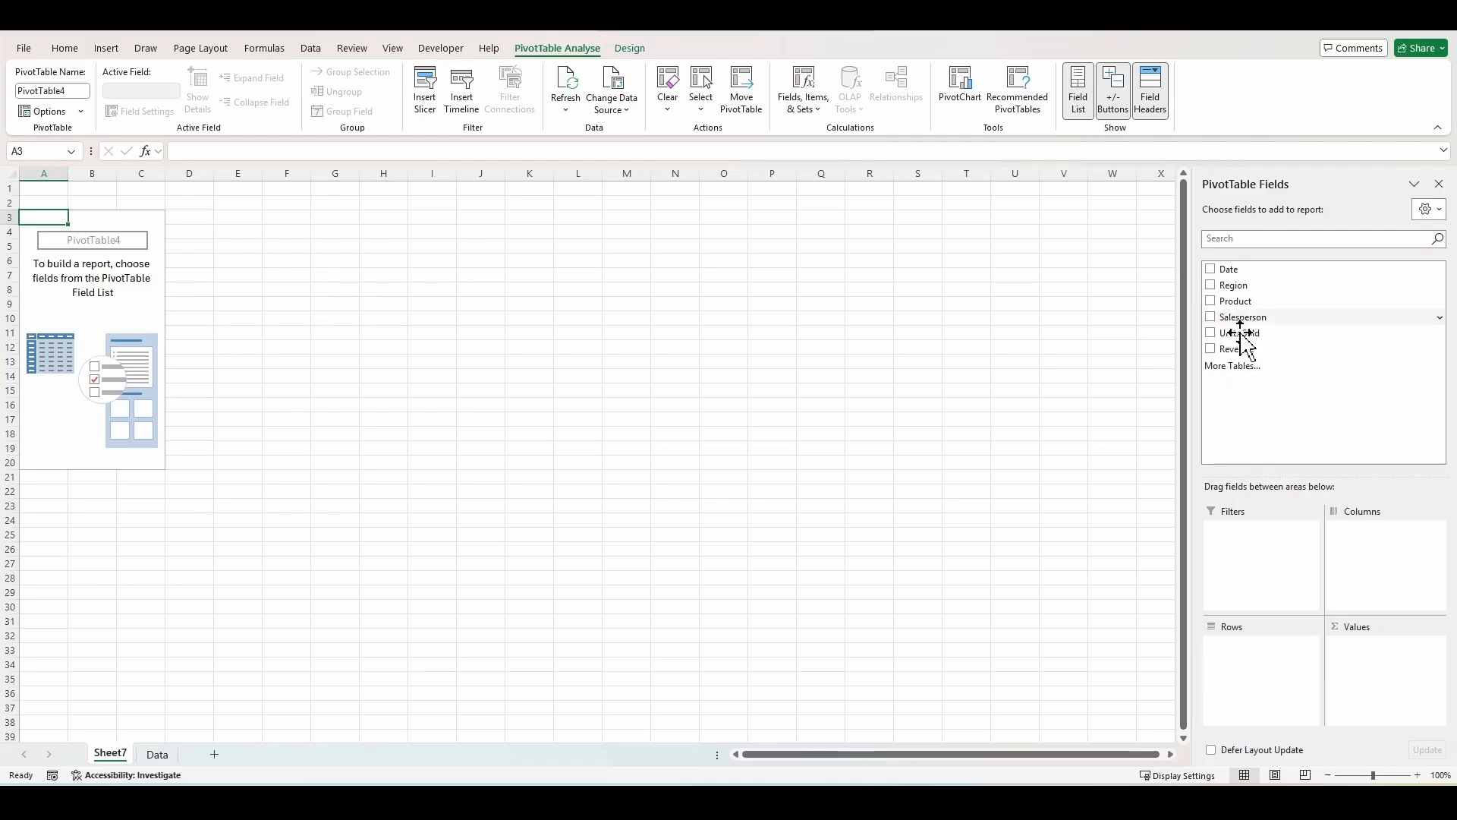
# Add Region as the PivotTable rows and Revenue as the summed values.
pyautogui.moveTo(1243, 286); pyautogui.dragTo(1269, 661)
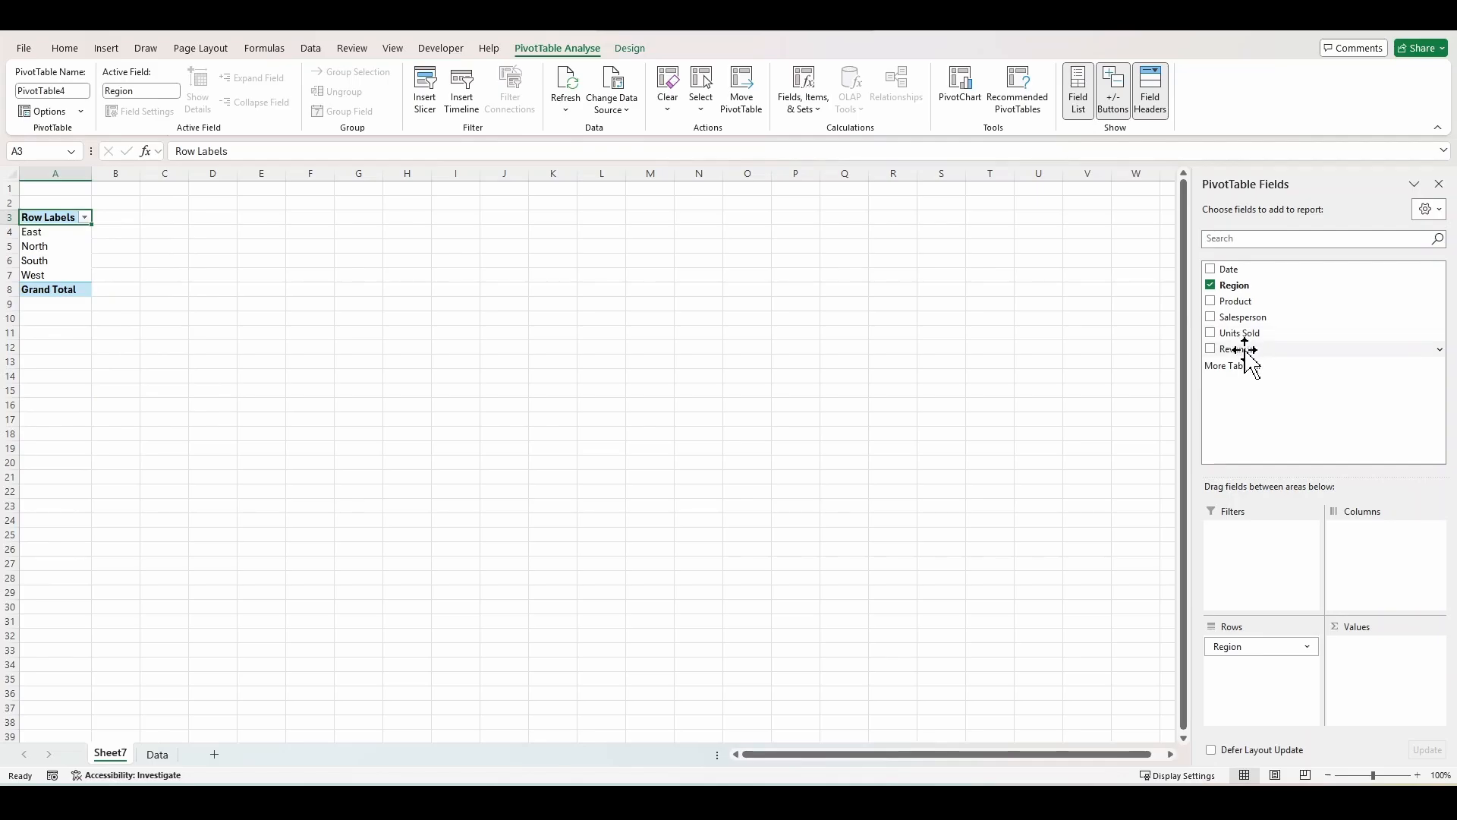
pyautogui.moveTo(1244, 349); pyautogui.dragTo(1381, 659)
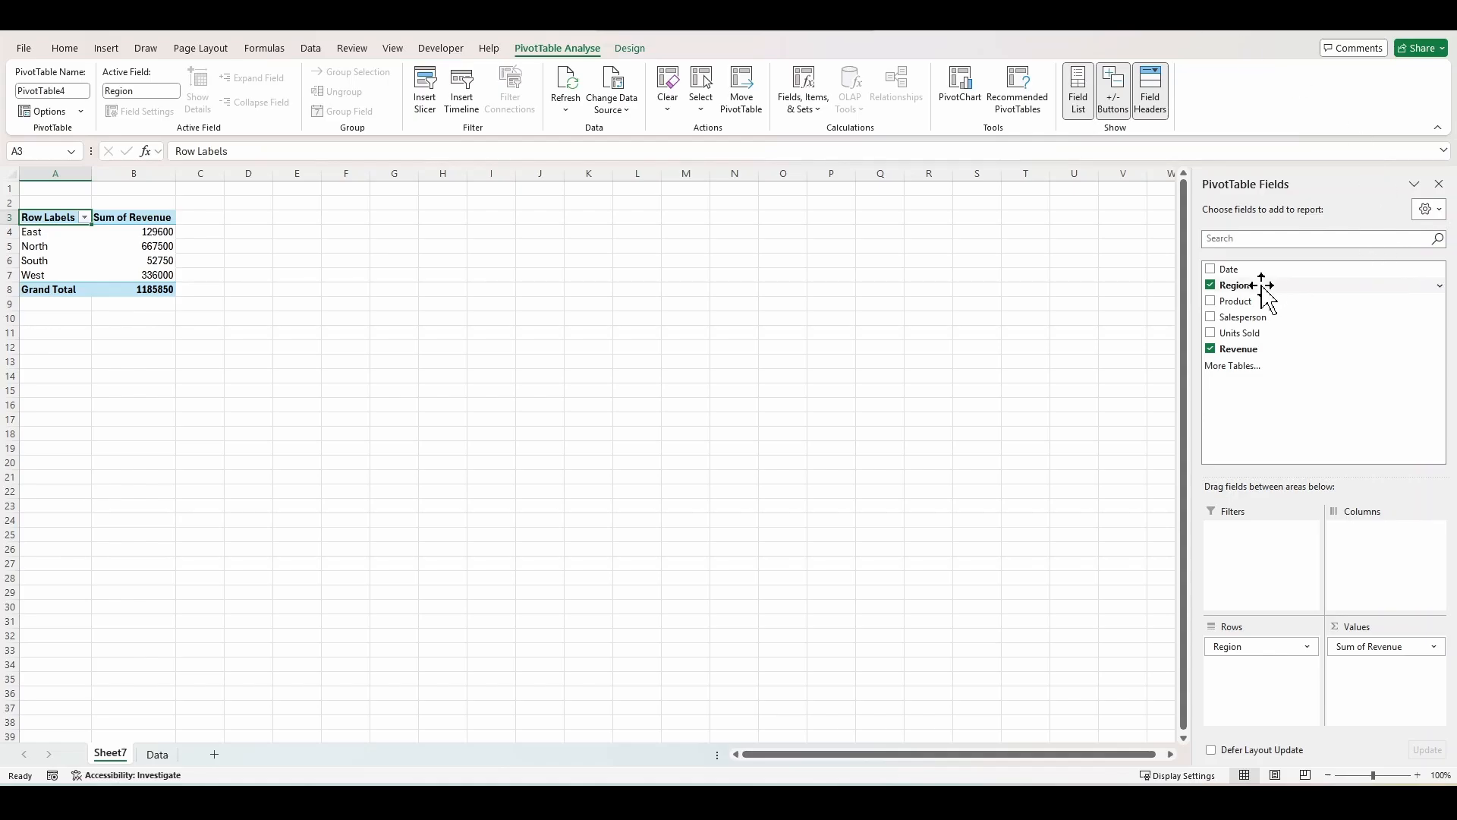
# Add Product to the PivotTable columns and Salesperson to the report filters.
pyautogui.moveTo(1251, 301); pyautogui.dragTo(1381, 552)
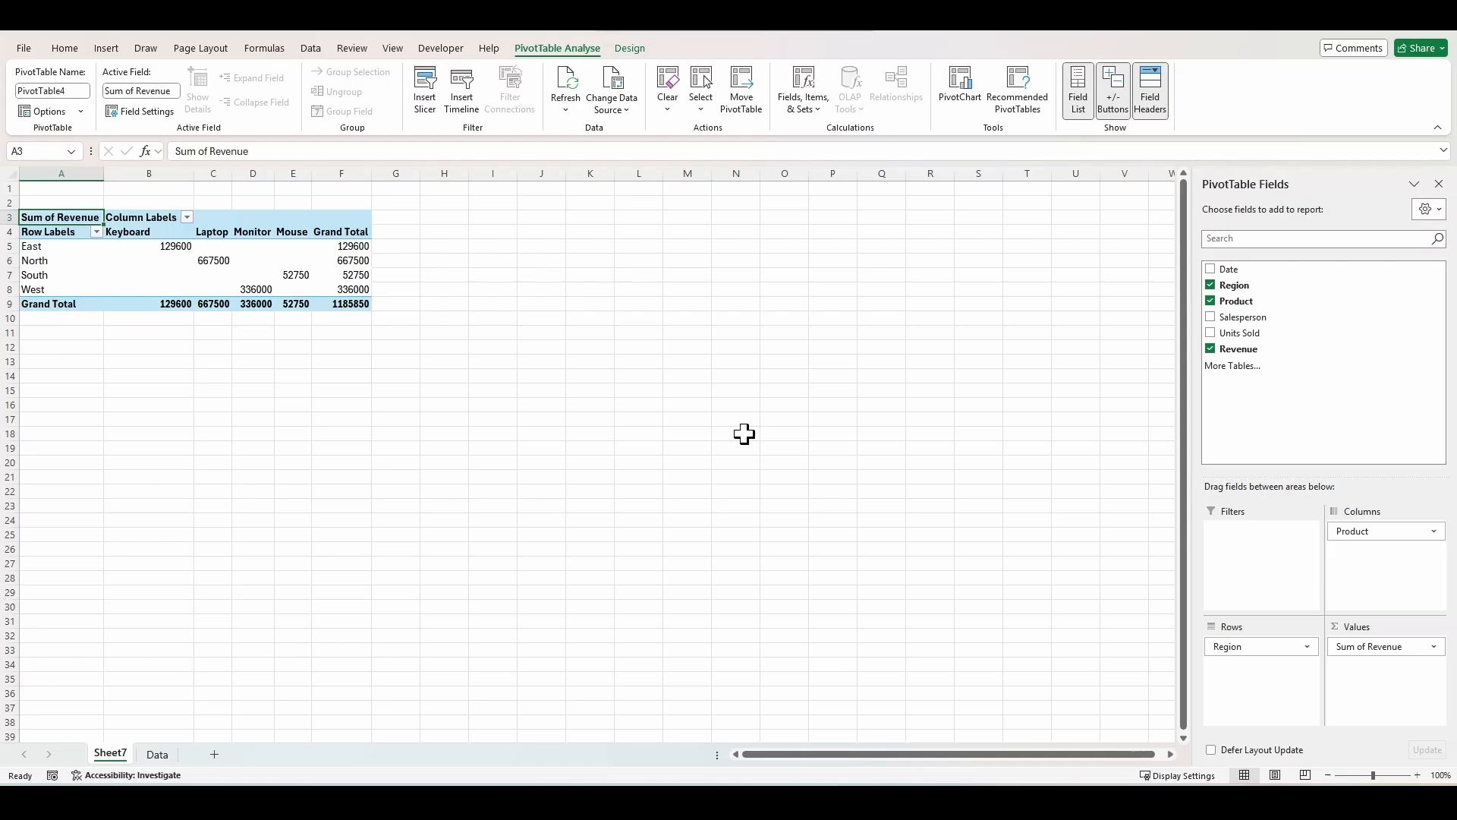
pyautogui.moveTo(1248, 322); pyautogui.dragTo(1263, 536)
pyautogui.click(146, 189)
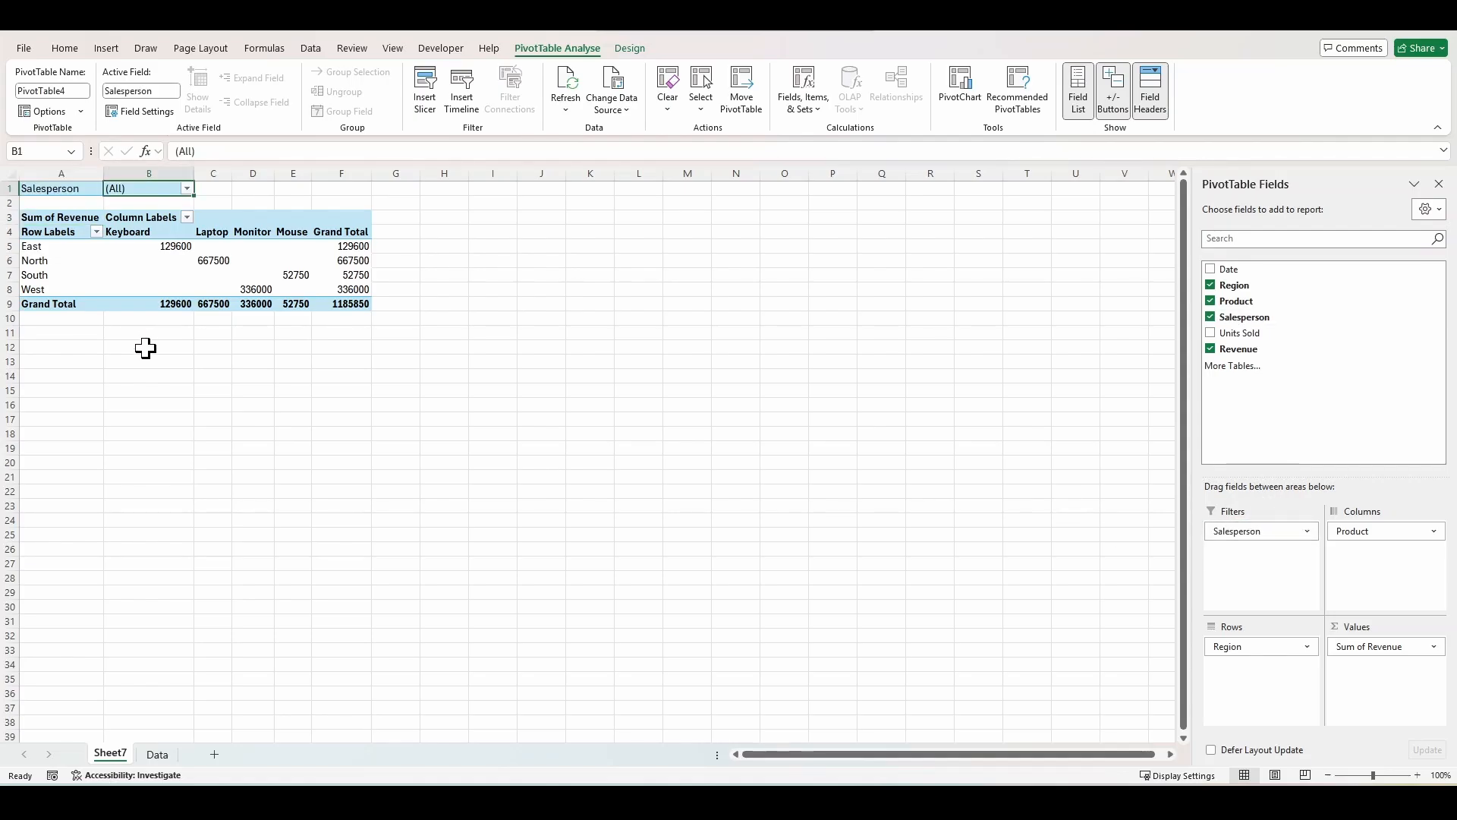
# Filter the PivotTable by salesperson, first to Emily and then to John.
pyautogui.click(187, 189)
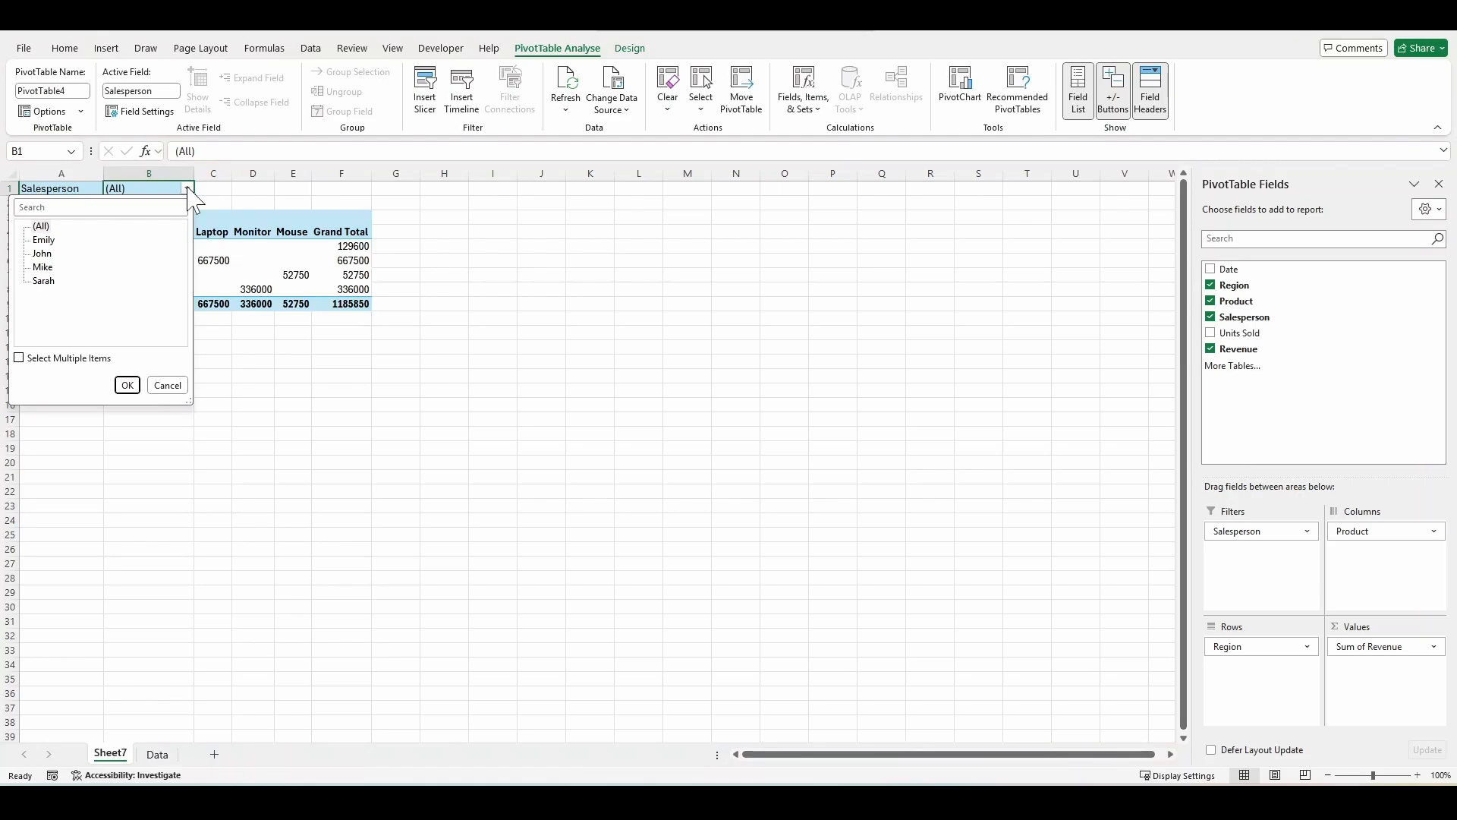
pyautogui.click(46, 240)
pyautogui.click(126, 384)
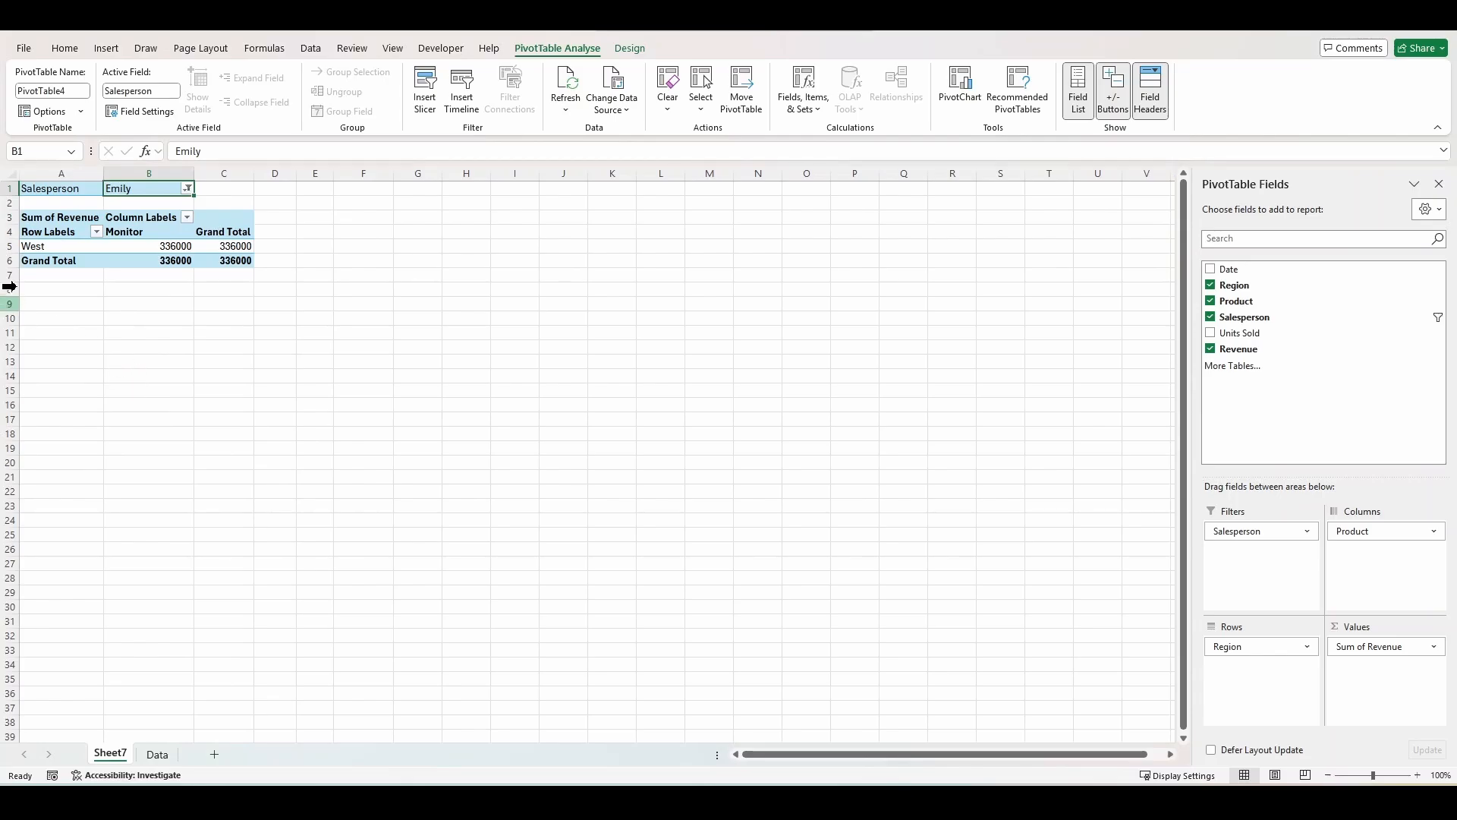
pyautogui.click(188, 187)
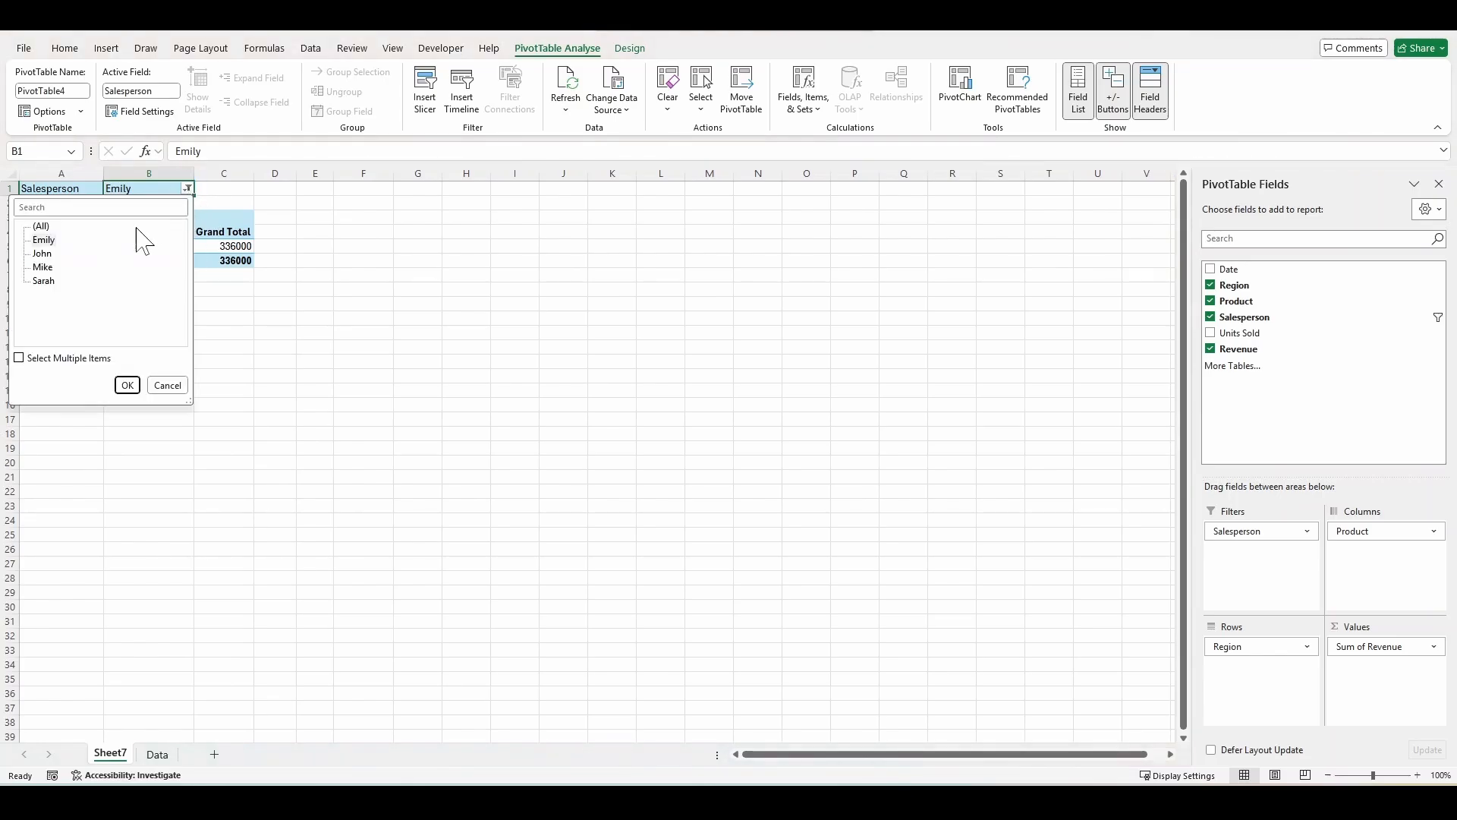
pyautogui.doubleClick(42, 253)
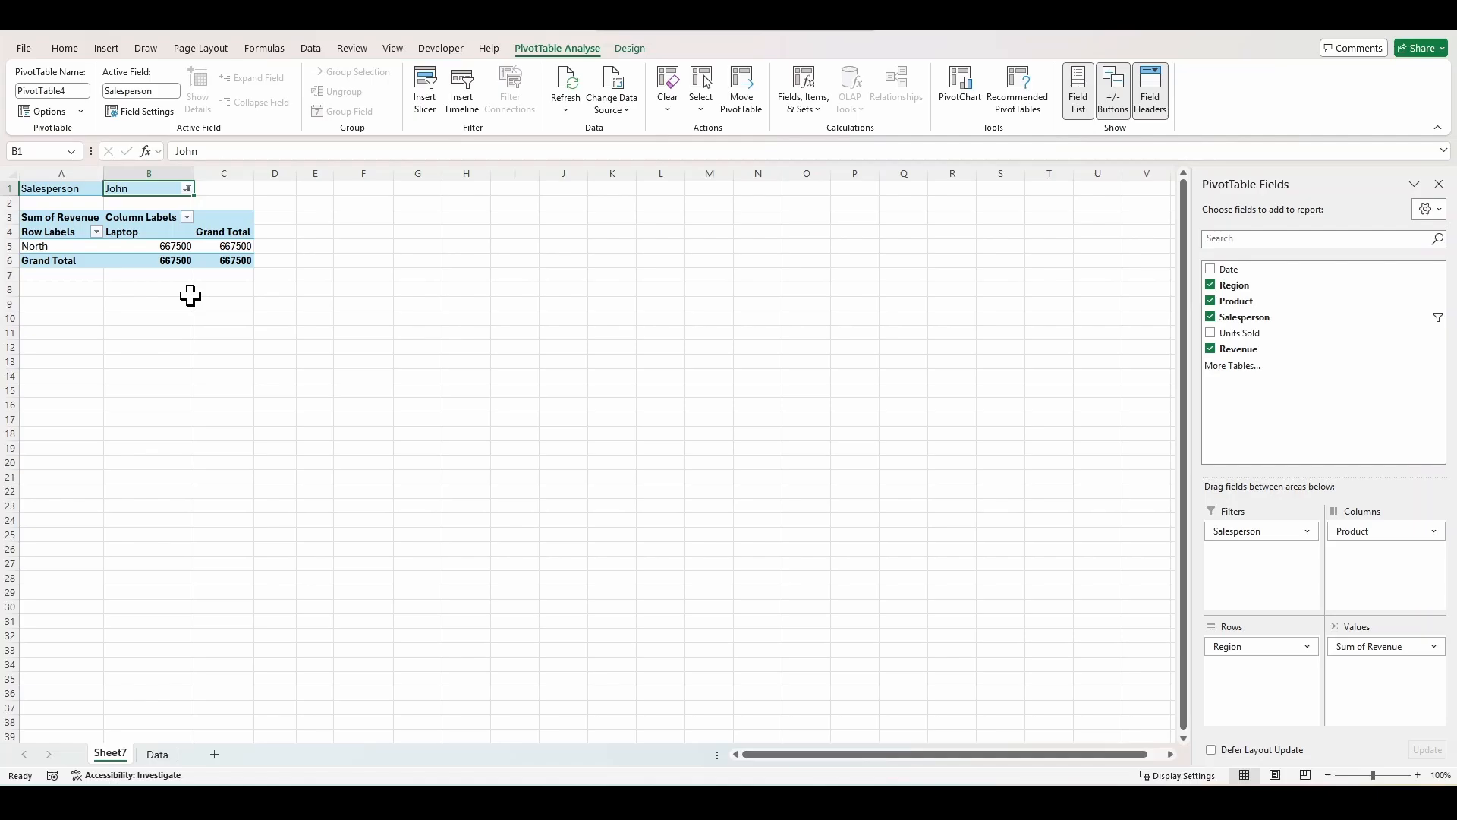
# Reset the salesperson filter to show all salespeople.
pyautogui.click(187, 189)
pyautogui.click(44, 227)
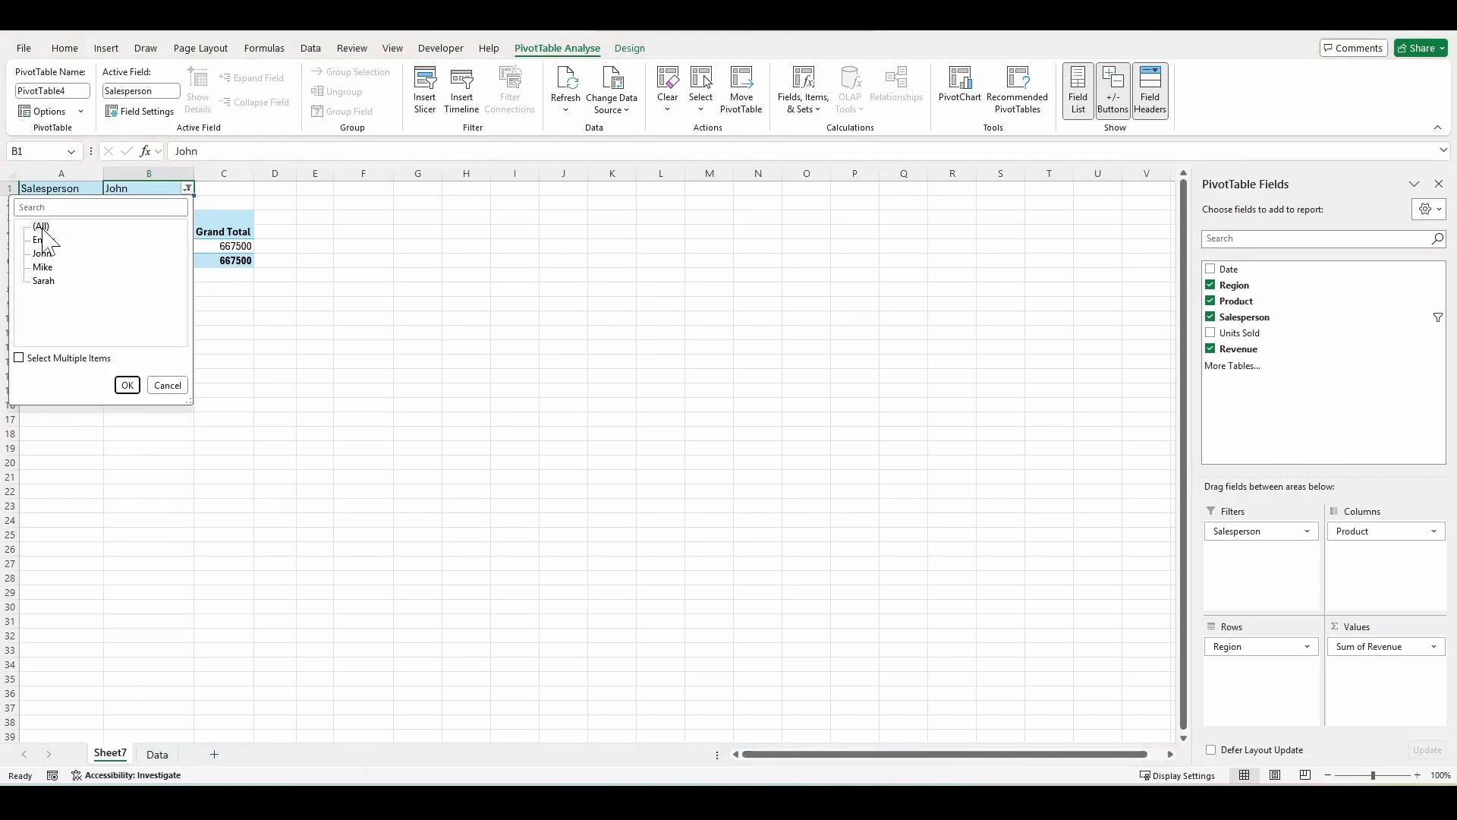
pyautogui.click(127, 386)
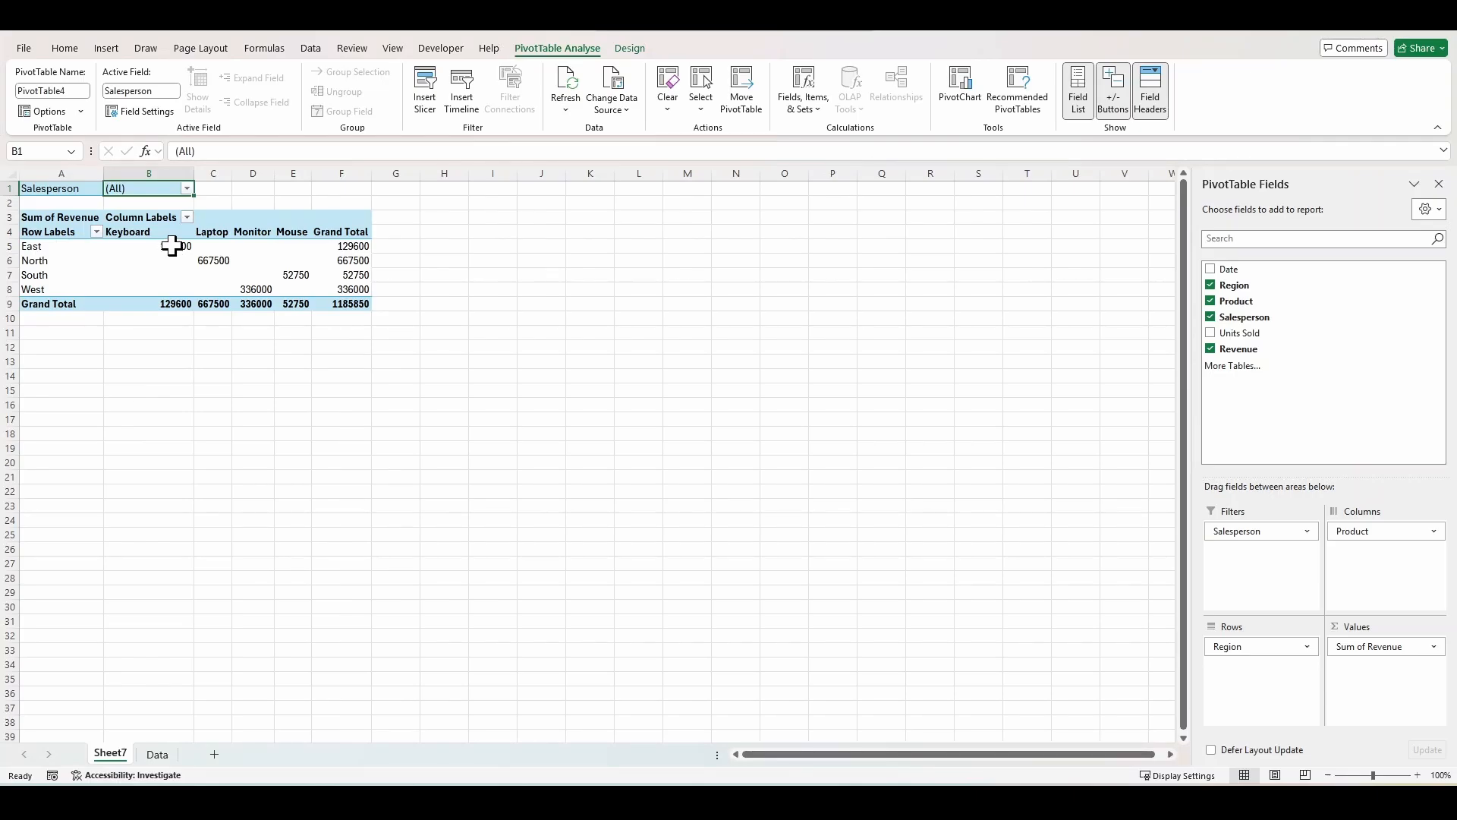
# Format the PivotTable revenue values as Currency with 0 decimal places.
pyautogui.moveTo(173, 242); pyautogui.dragTo(352, 302)
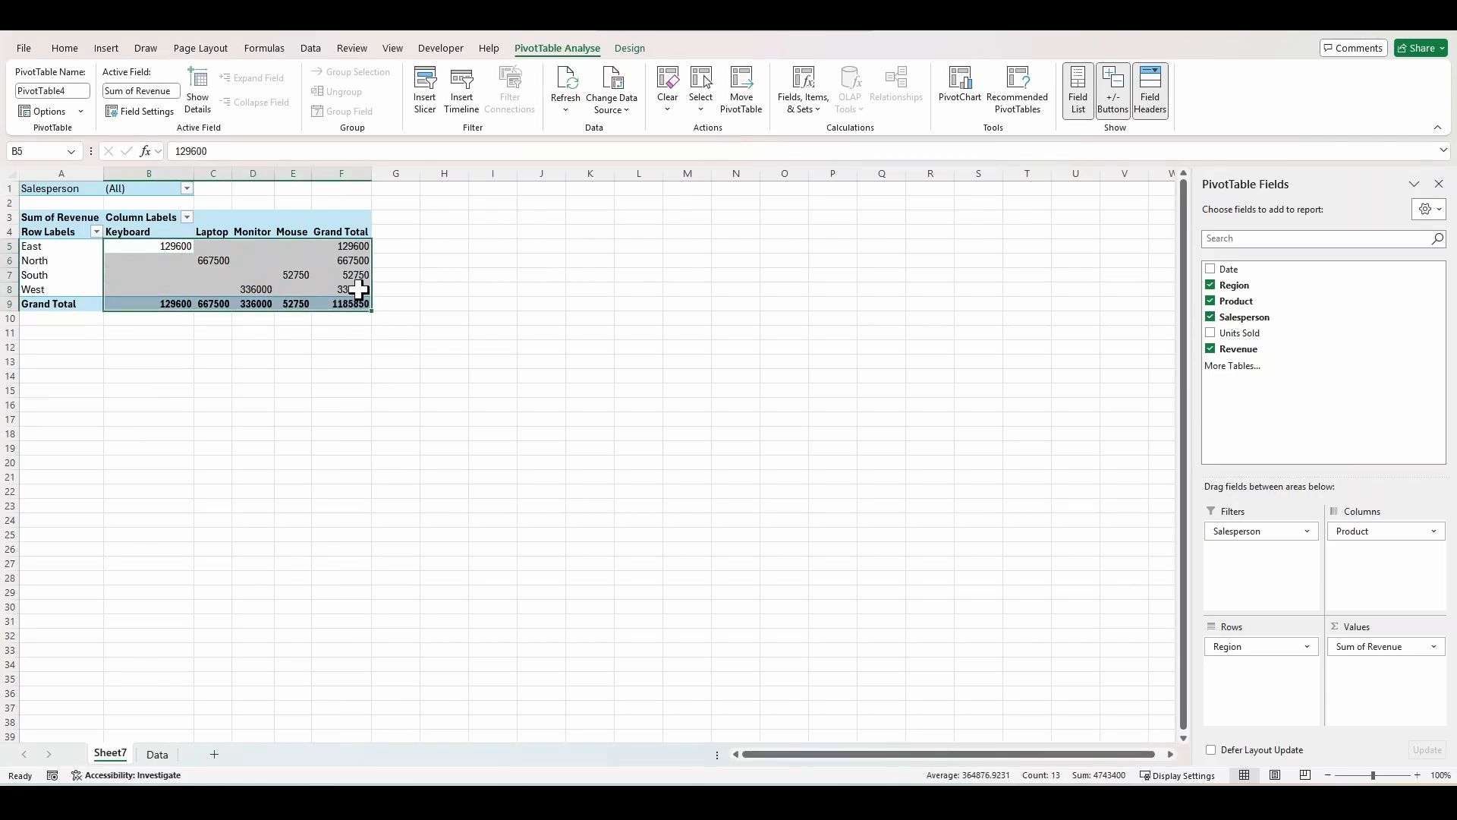
pyautogui.rightClick(362, 293)
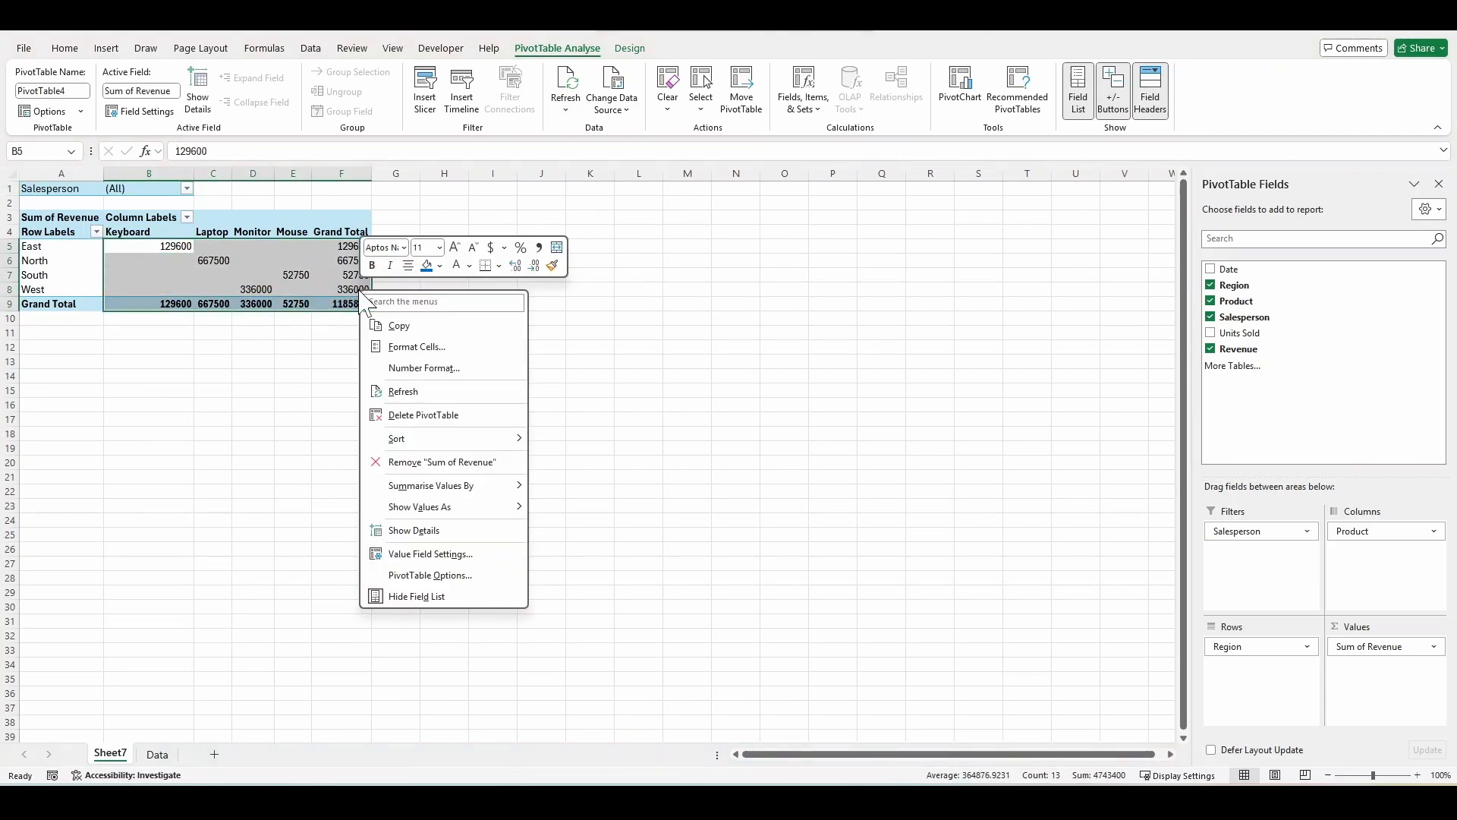
pyautogui.click(424, 347)
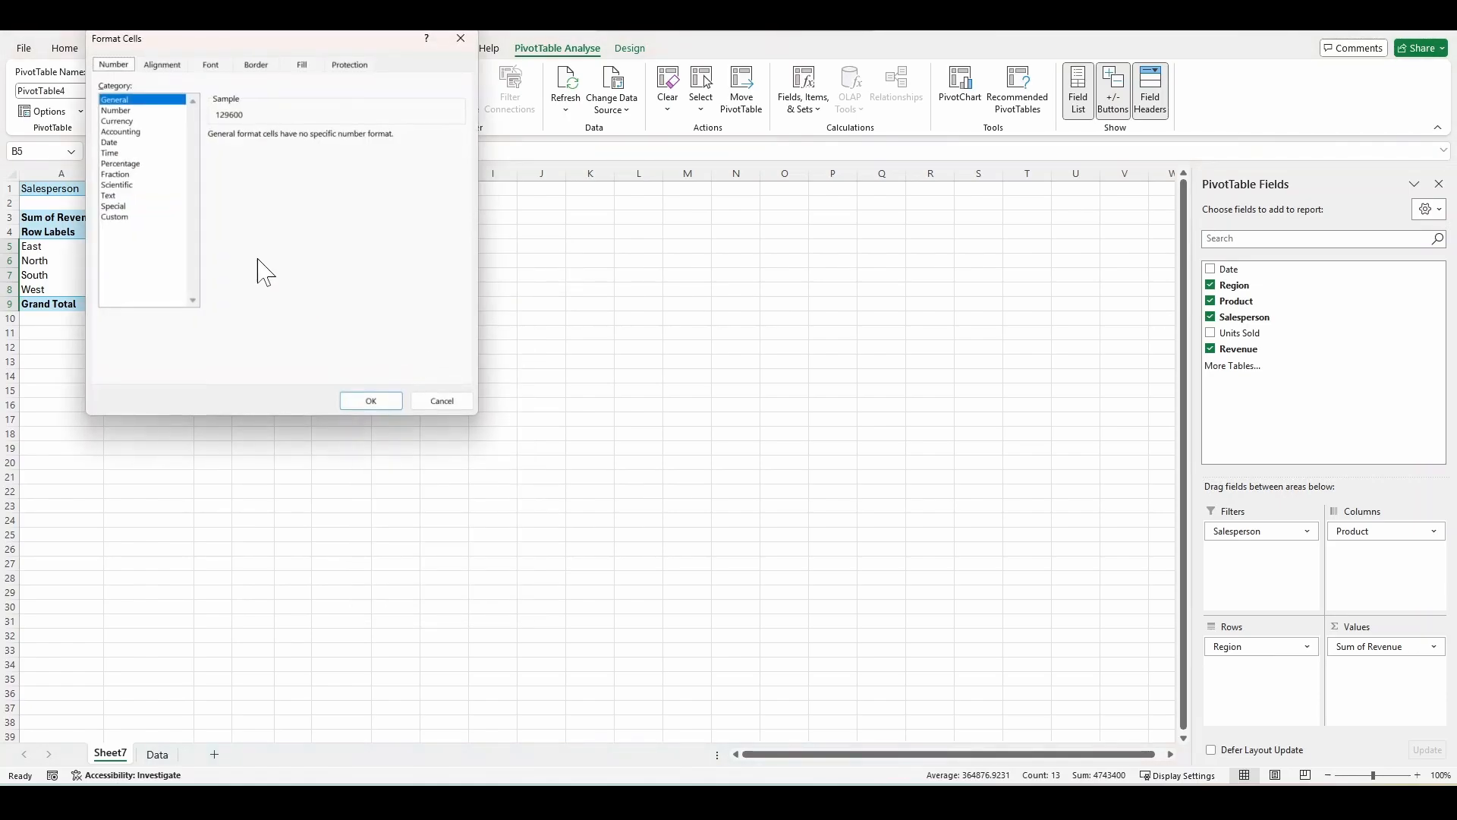
pyautogui.click(123, 122)
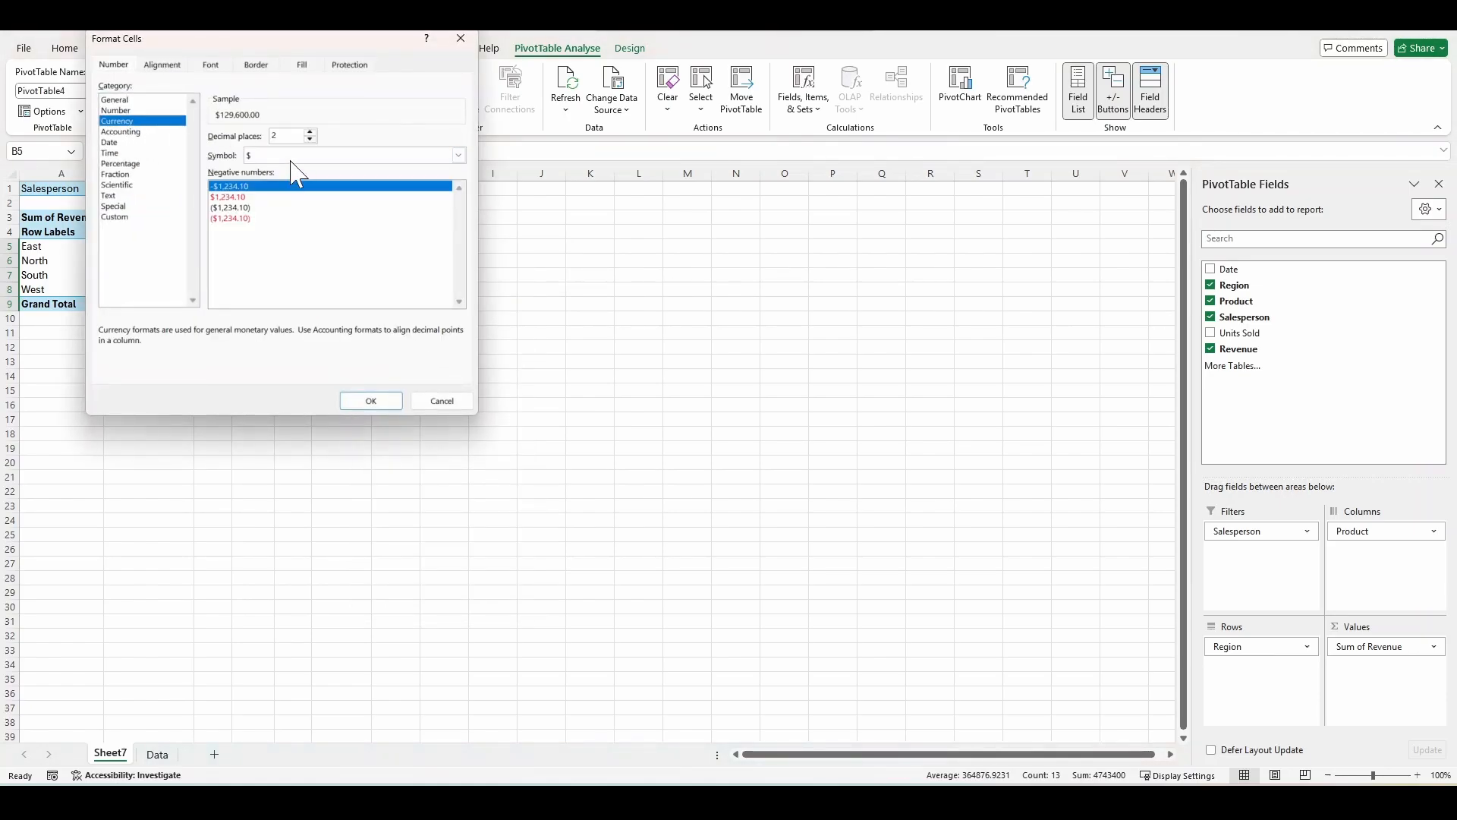
pyautogui.click(310, 140)
pyautogui.click(309, 140)
pyautogui.click(372, 401)
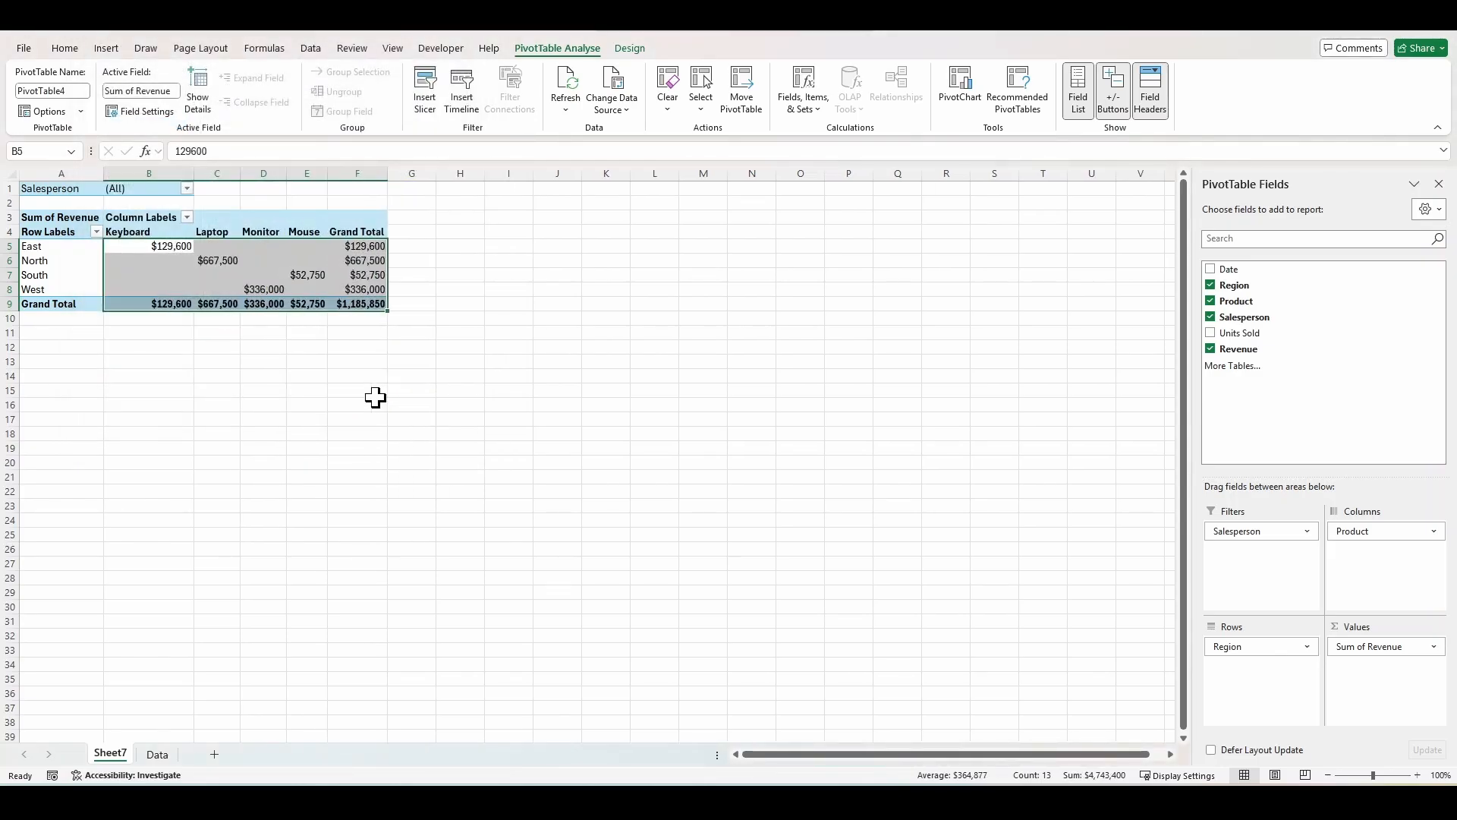
pyautogui.click(205, 275)
# Apply a medium PivotTable style with dark blue headers from the styles gallery.
pyautogui.click(630, 50)
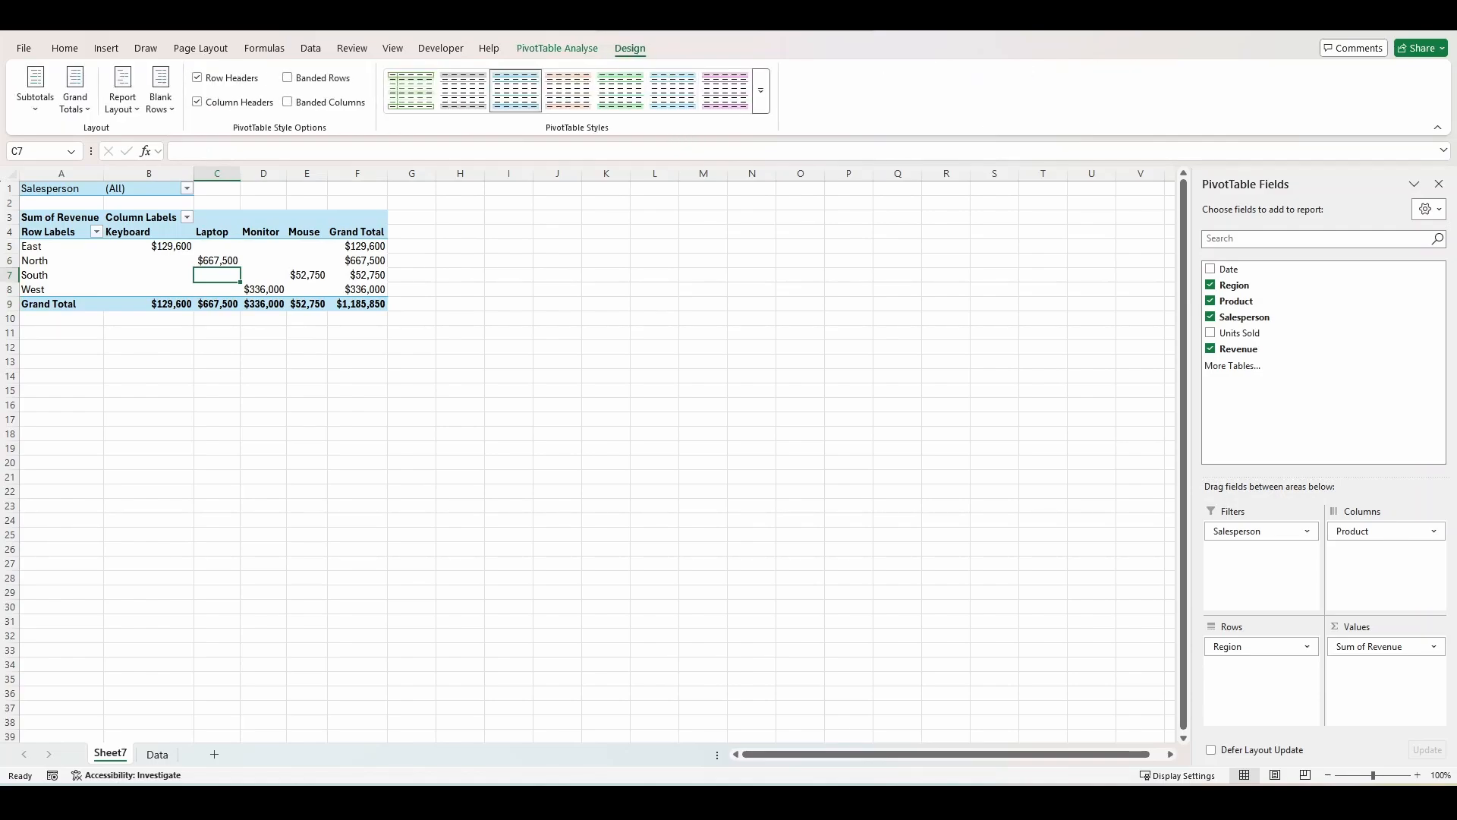
pyautogui.click(761, 92)
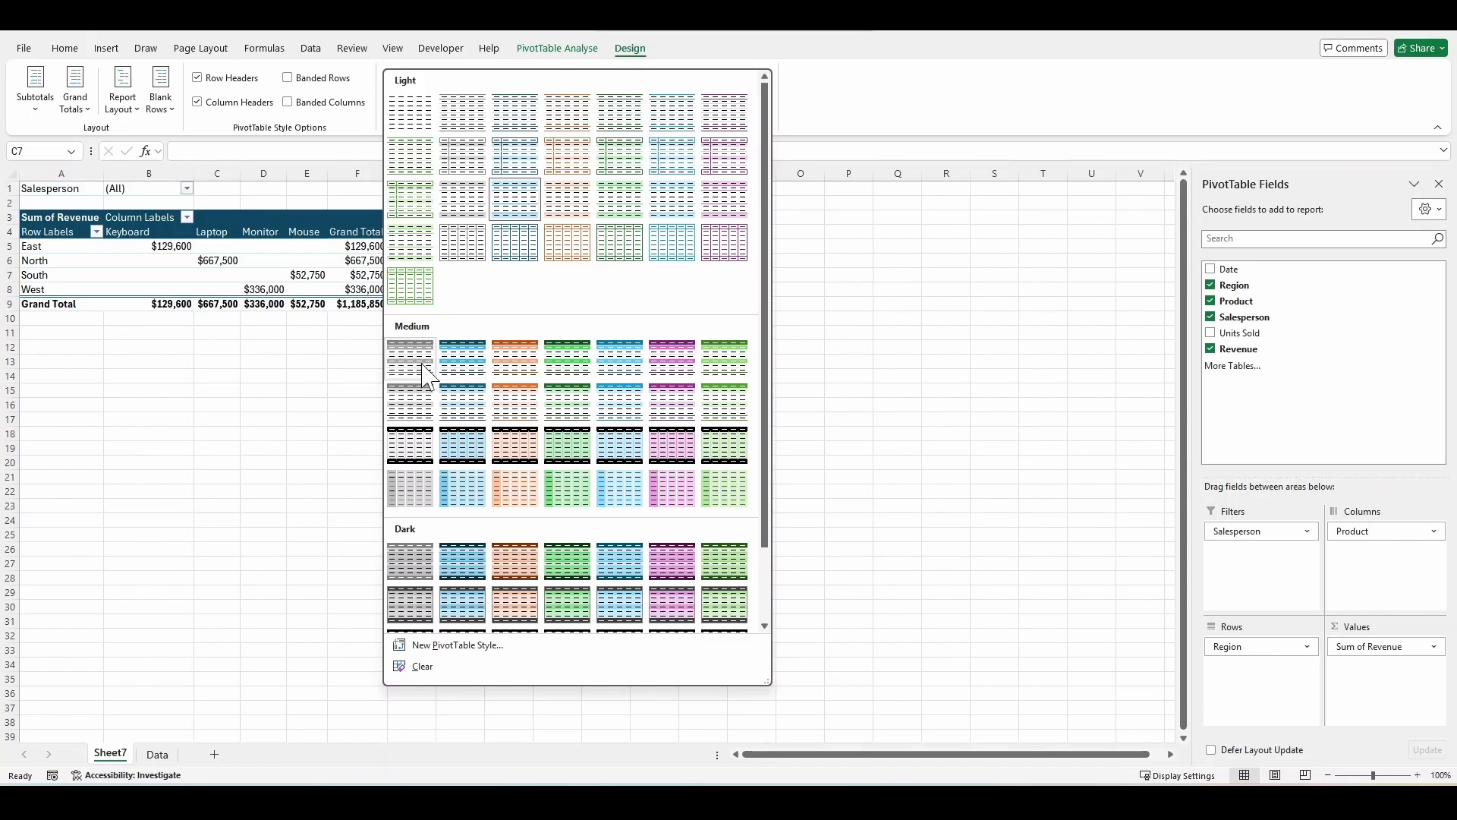
pyautogui.press('Escape')
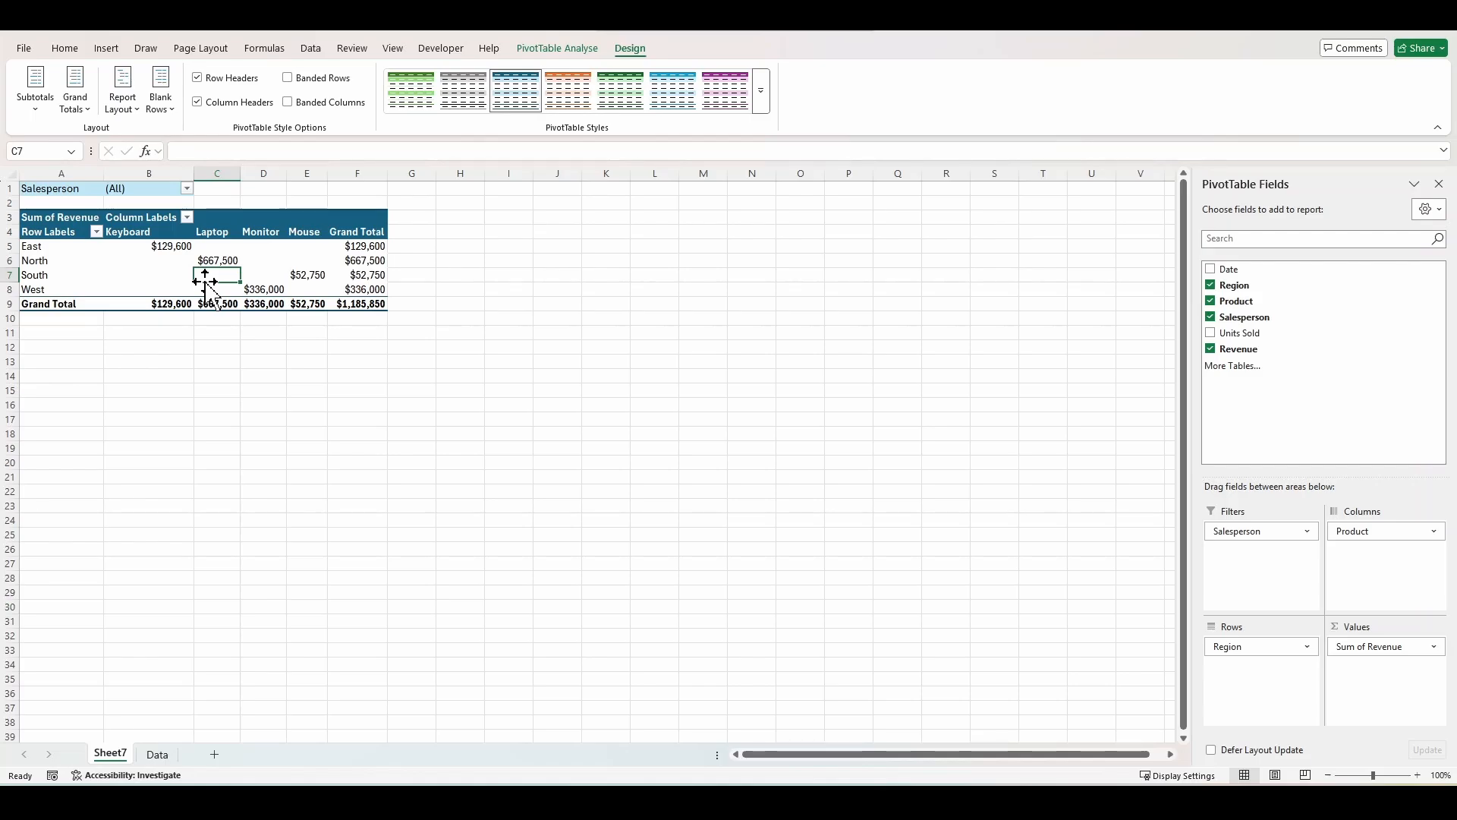
# Insert a Clustered Column PivotChart from the PivotTable.
pyautogui.click(554, 48)
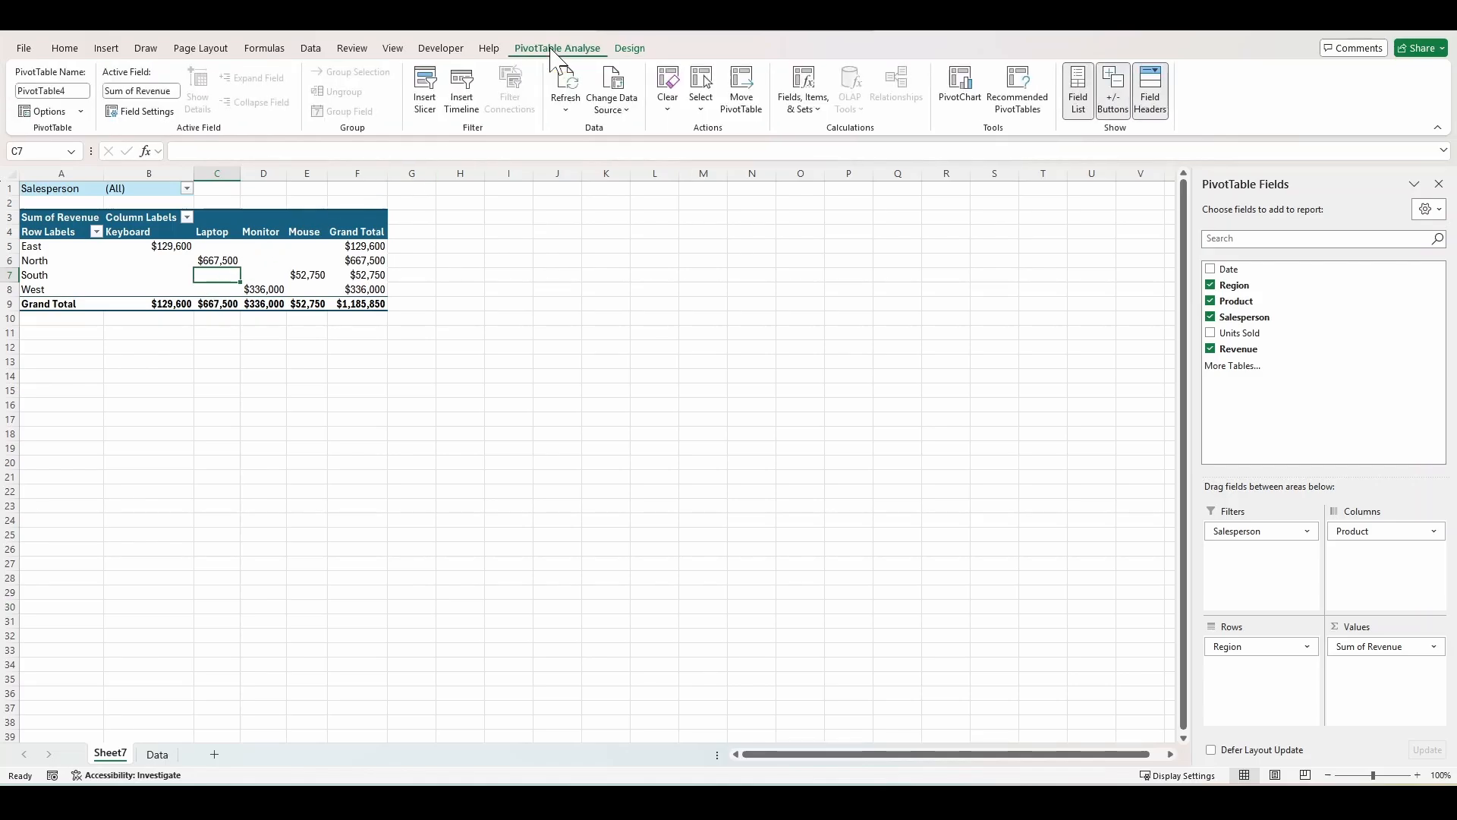
pyautogui.click(960, 95)
pyautogui.moveTo(658, 349)
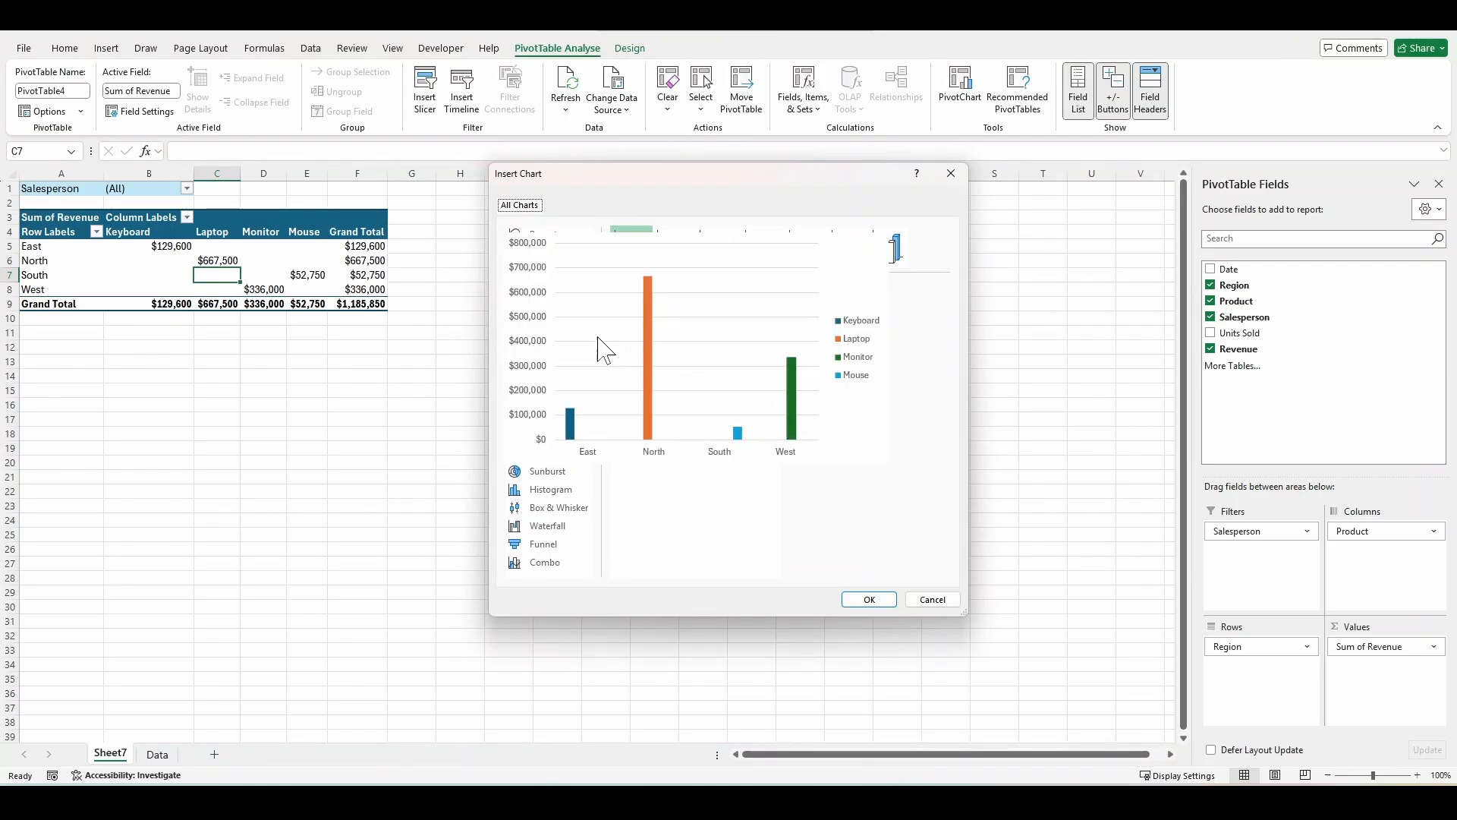
pyautogui.click(878, 604)
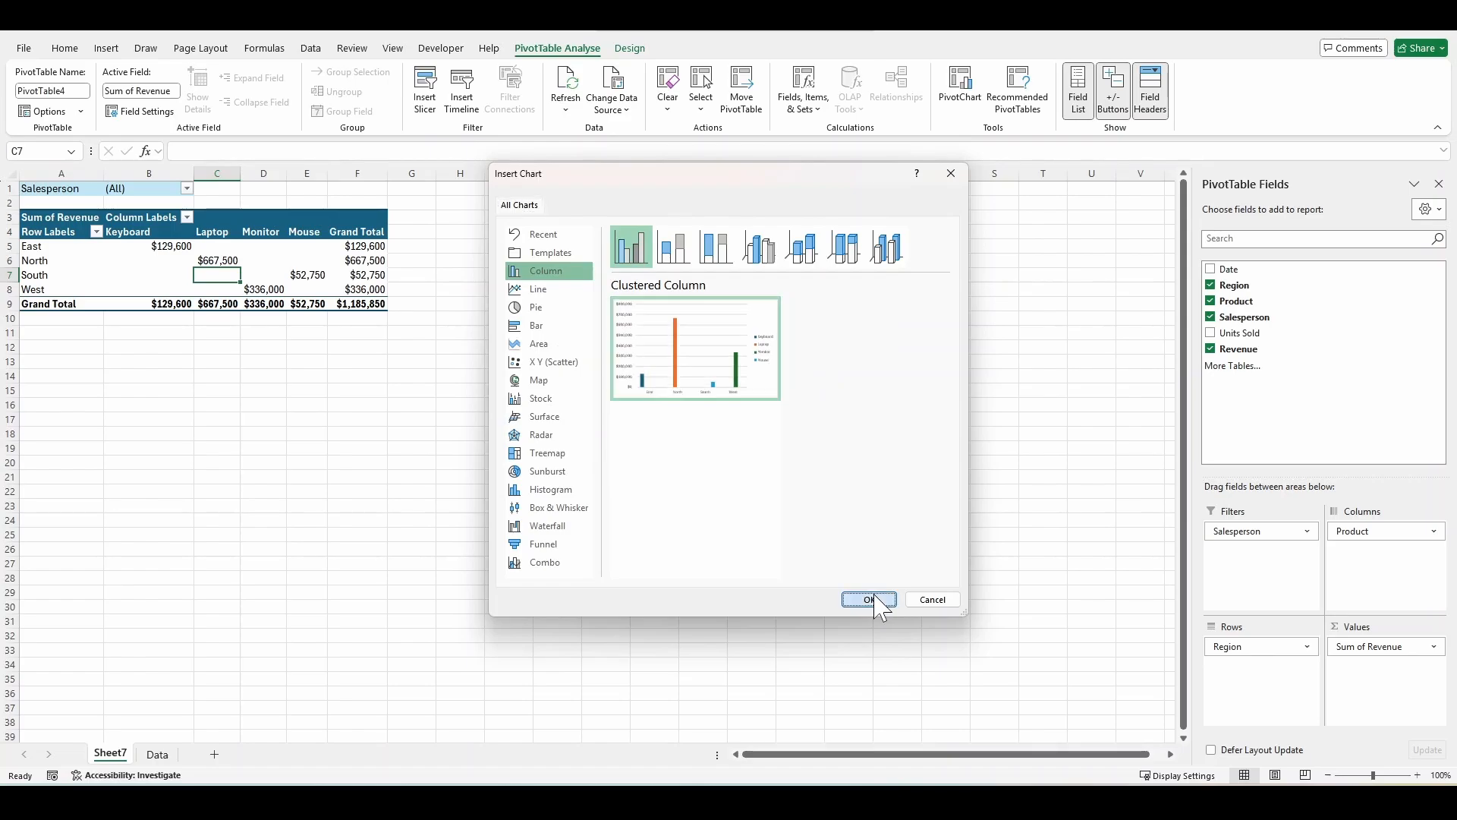